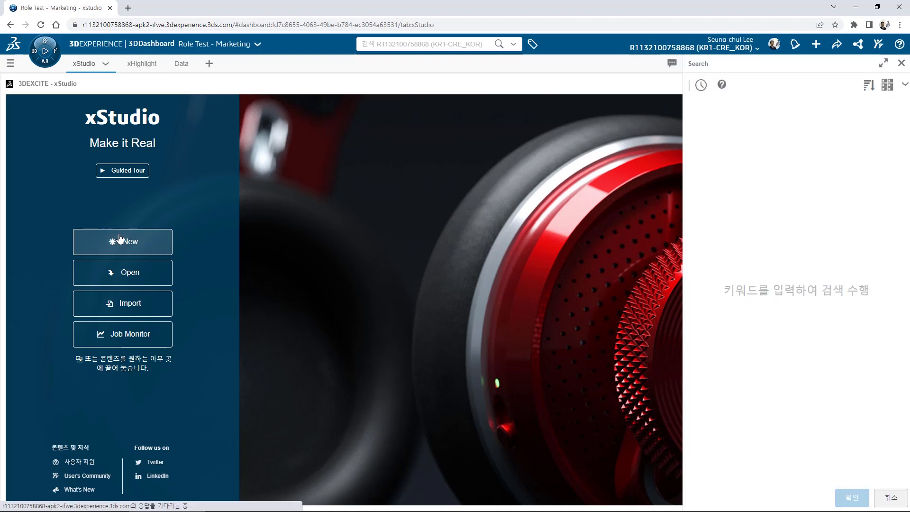
Search for "industry robotic arm" and create a new experience named Industry Robotic Arm from the found product
left_click(379, 43)
left_click(384, 67)
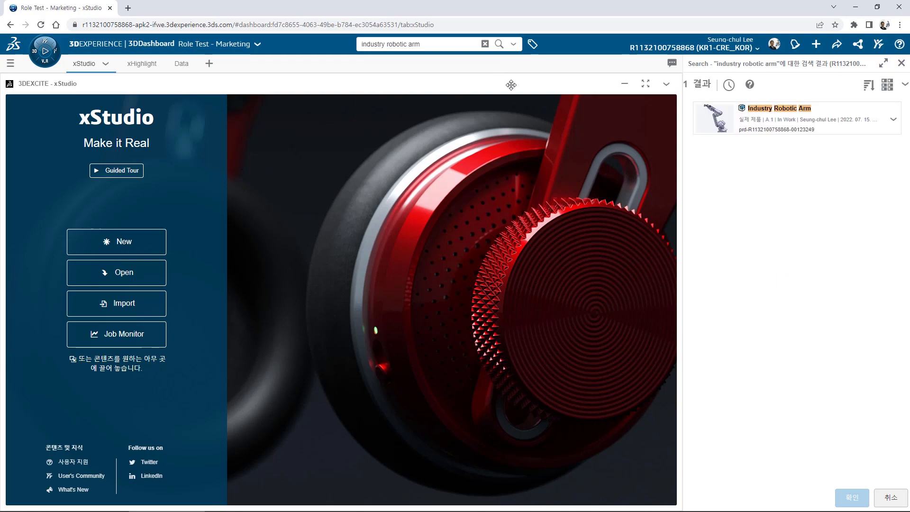
left_click_drag(713, 117, 374, 228)
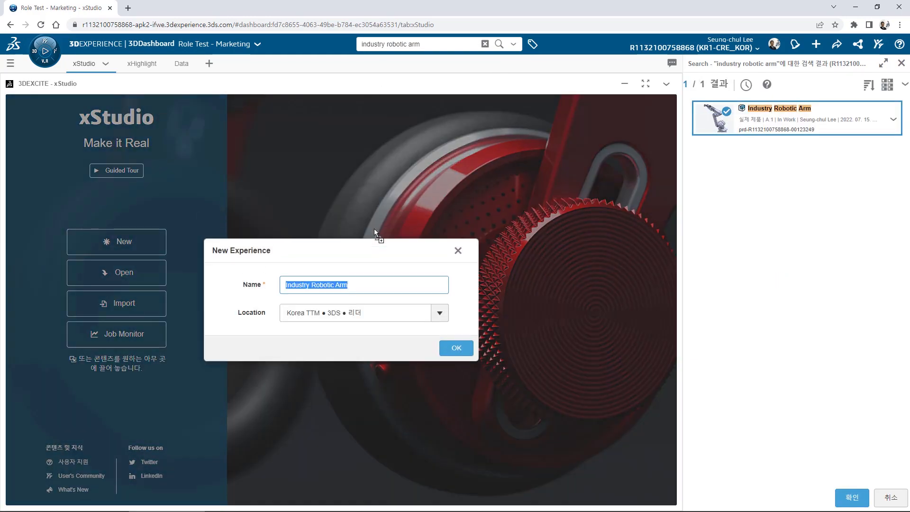
left_click(458, 349)
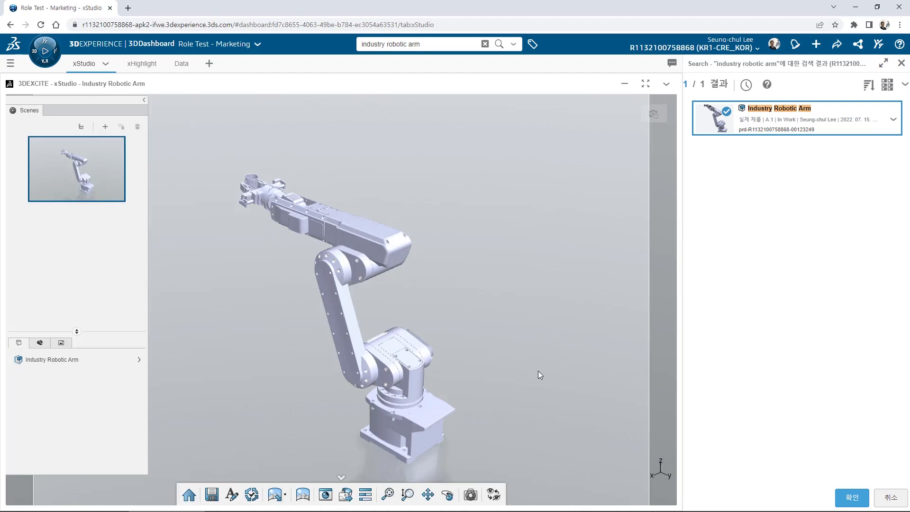
left_click(889, 497)
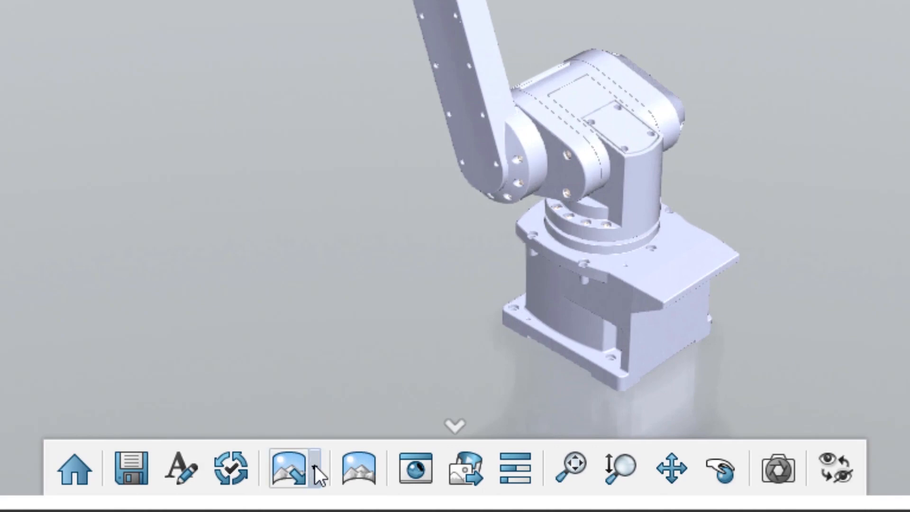
Insert the FE_Rubber_black material into the experience by searching the available materials for "black"
left_click(314, 465)
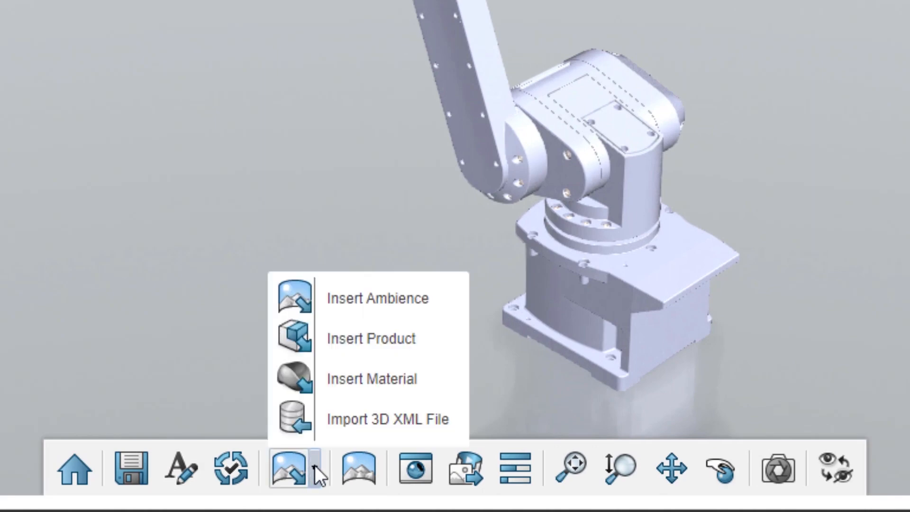
left_click(354, 382)
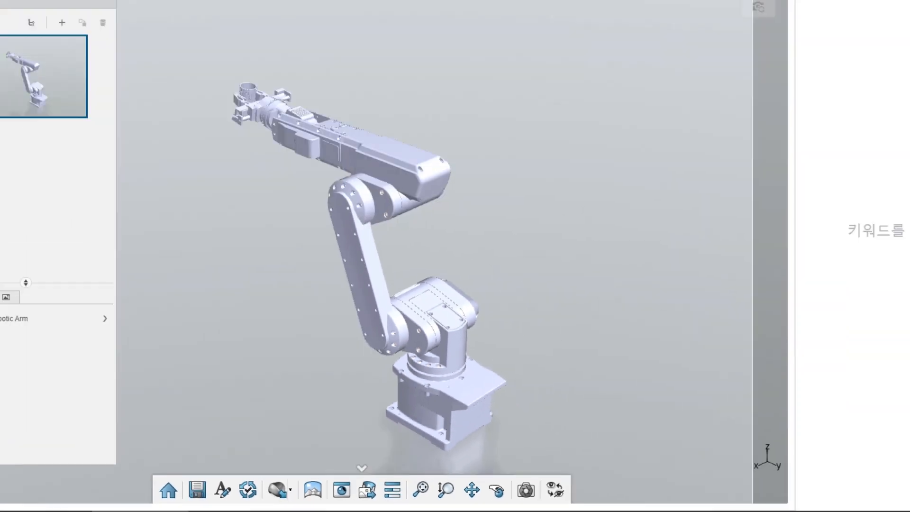
left_click(411, 44)
type("black")
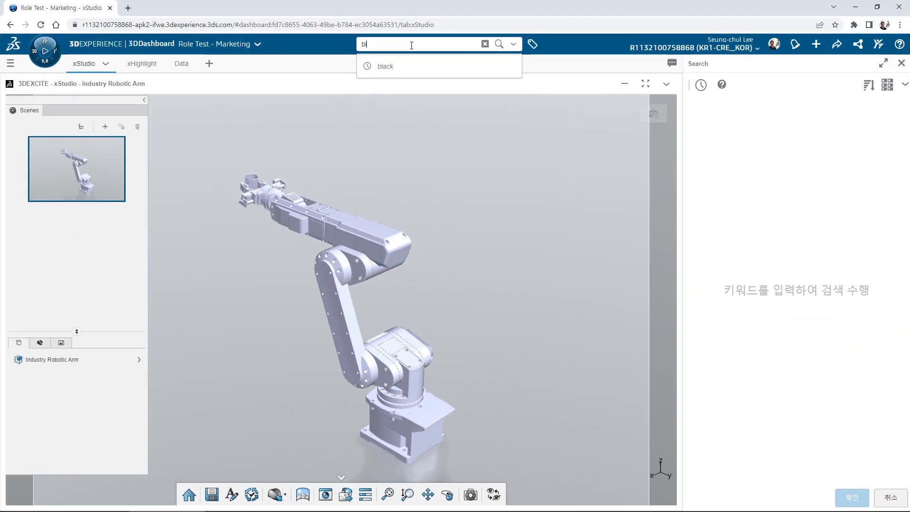
key("Return")
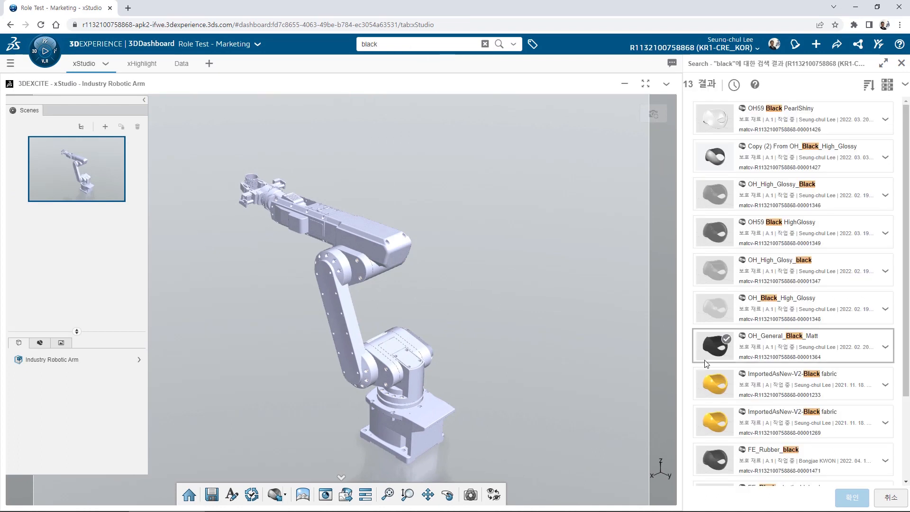
left_click_drag(714, 458, 516, 339)
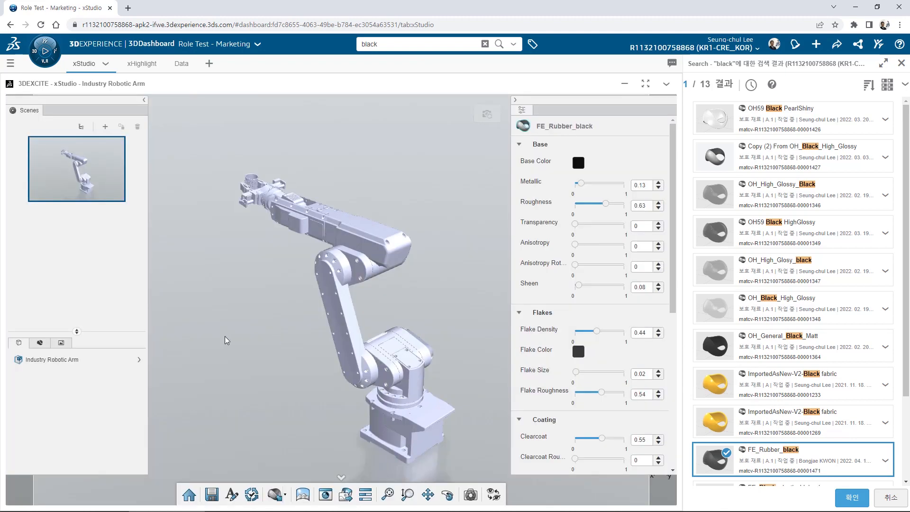
Select only the A02 motor part with the ribbed housing and assign the Yellow Sheetmetal material to it
left_click(41, 344)
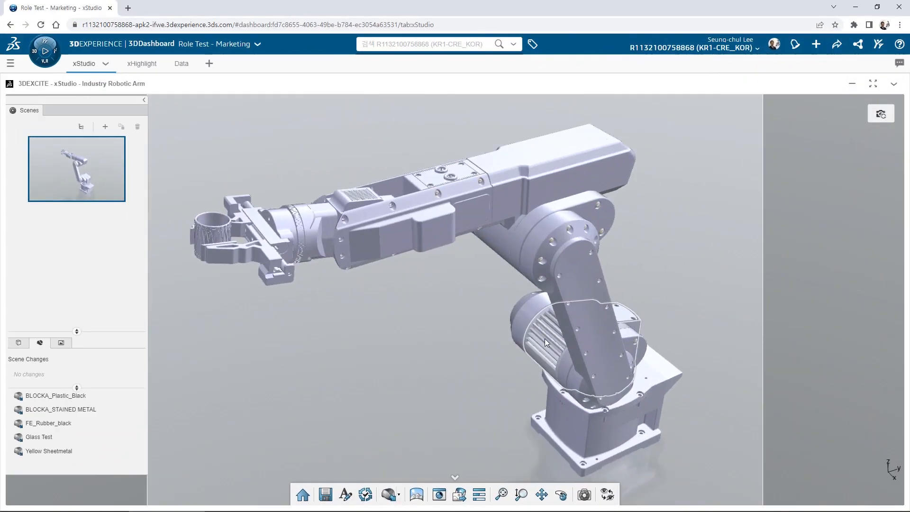
left_click(545, 342)
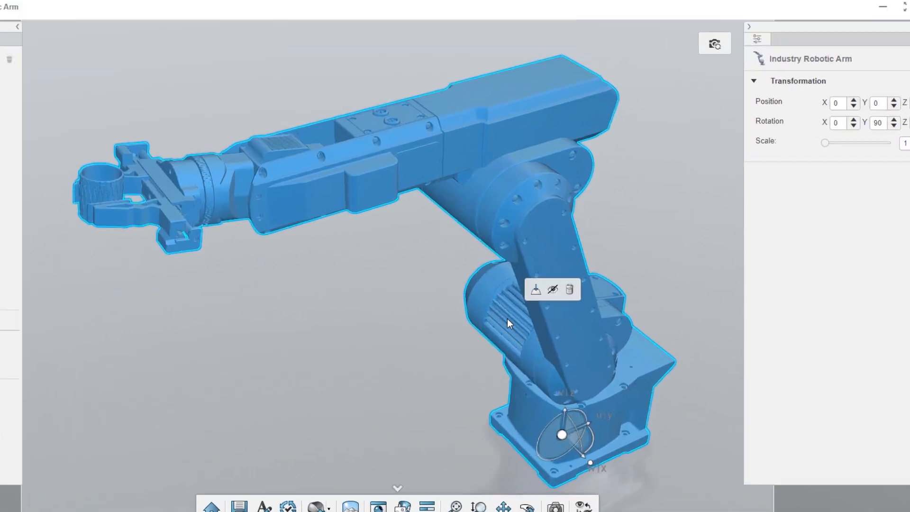
left_click(544, 338)
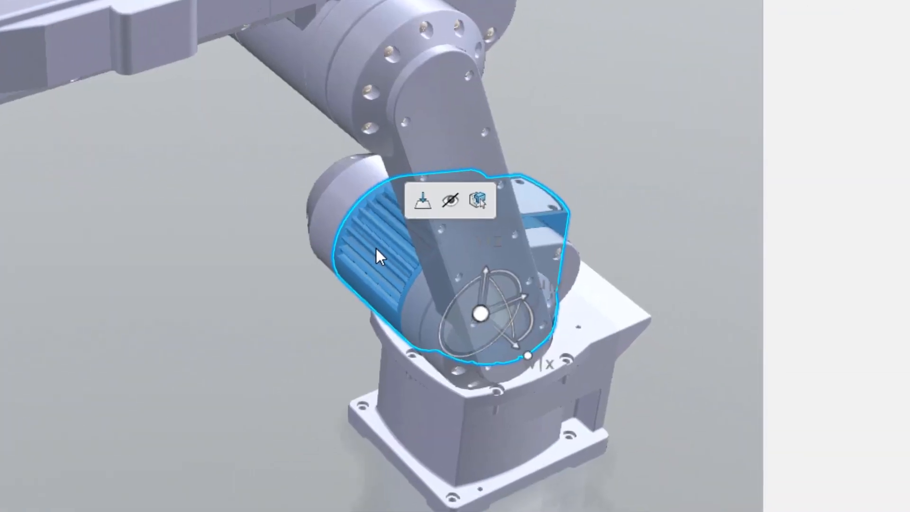
left_click(473, 211)
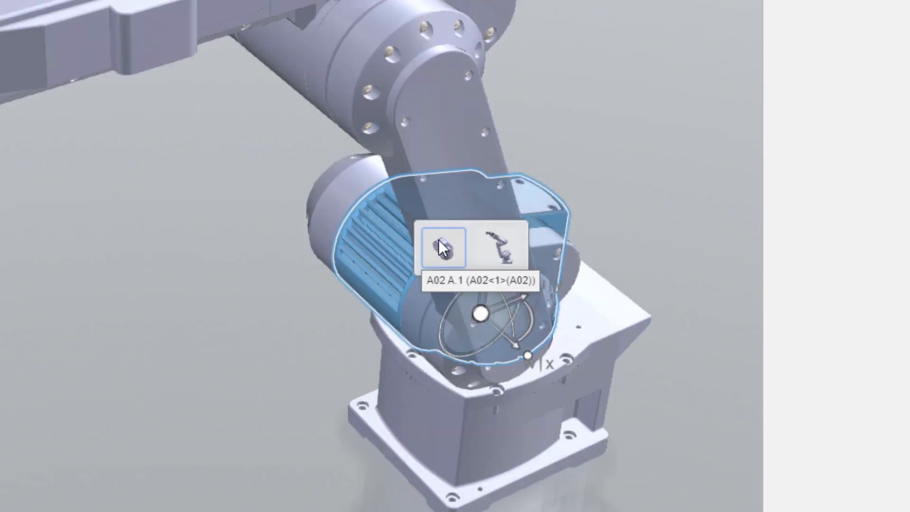
left_click(439, 239)
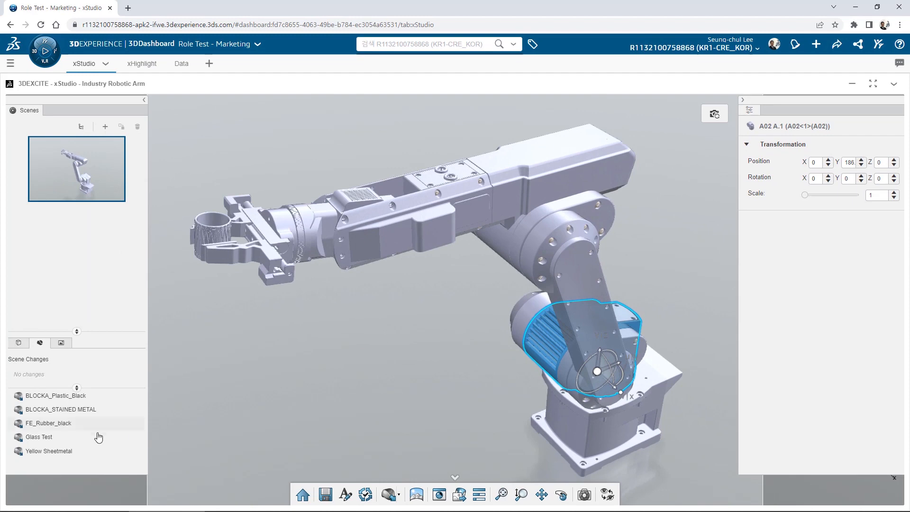
left_click_drag(61, 451, 464, 345)
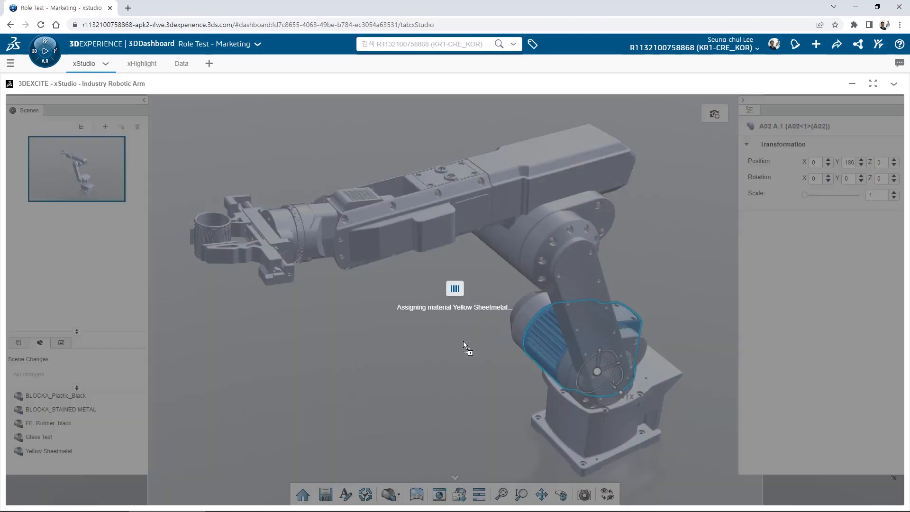
left_click(462, 340)
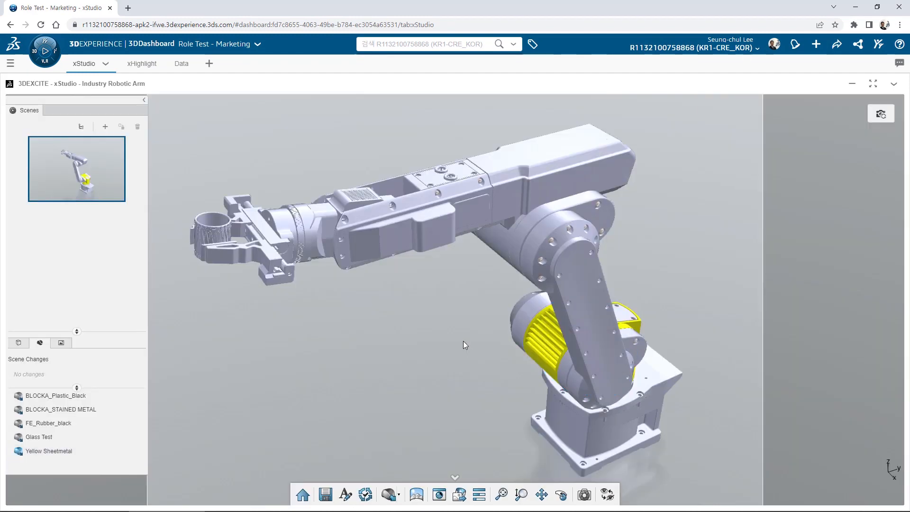
Apply the Yellow Sheetmetal material to the large A04-2-1 housing at the rear of the upper arm
middle_click_drag(462, 341, 398, 337)
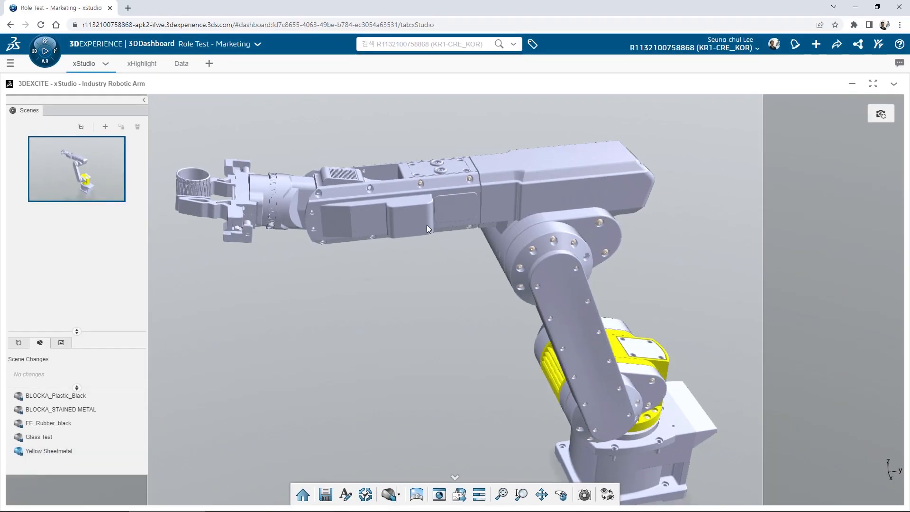
left_click(534, 154)
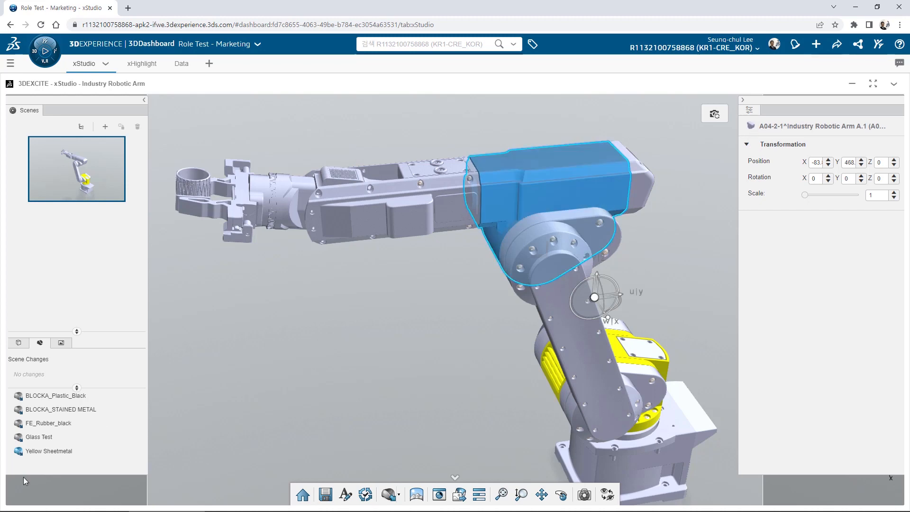
double_click(46, 453)
left_click(377, 300)
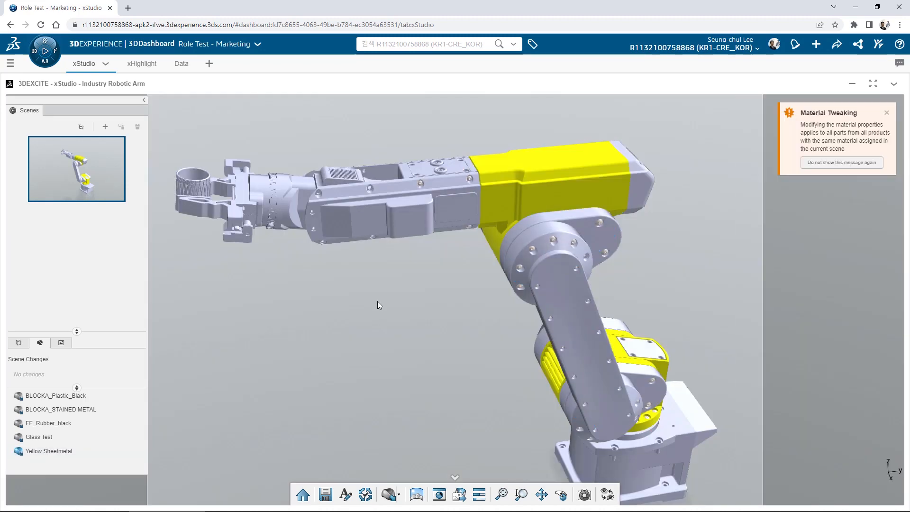
Apply the Yellow Sheetmetal material to the A03-2-1 link connecting the upper arm with the base
left_click(521, 254)
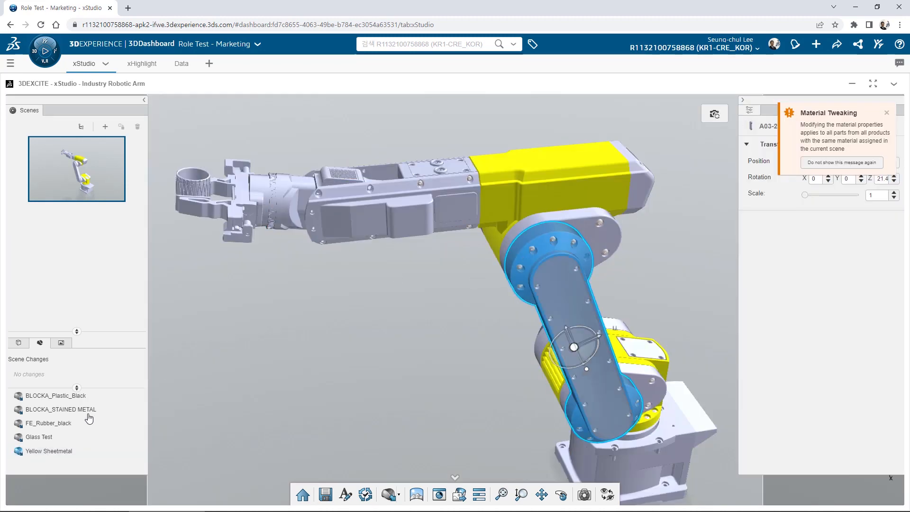
double_click(46, 452)
left_click(458, 348)
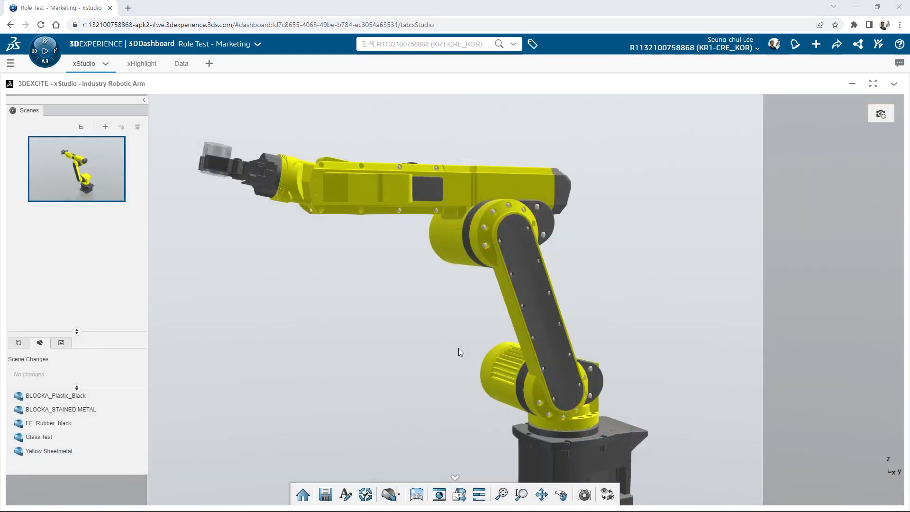
Select the Robotic Arm Hardwares subassembly in the model structure and assign the BLOCKA_STAINED METAL material to its screws
middle_click_drag(457, 348, 340, 264)
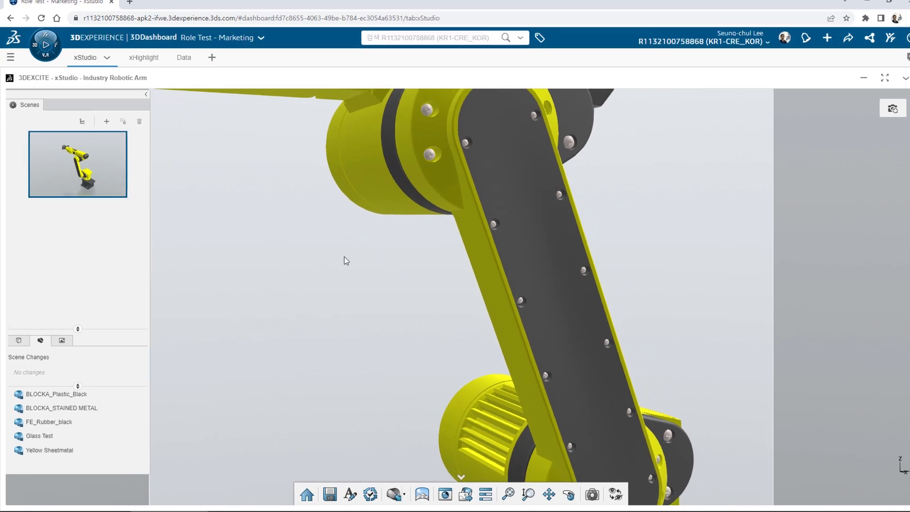
left_click(19, 341)
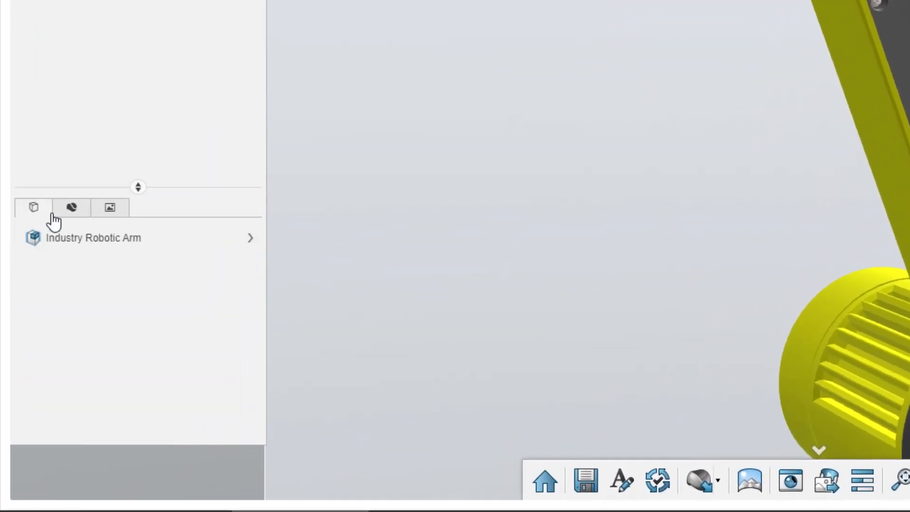
left_click(256, 238)
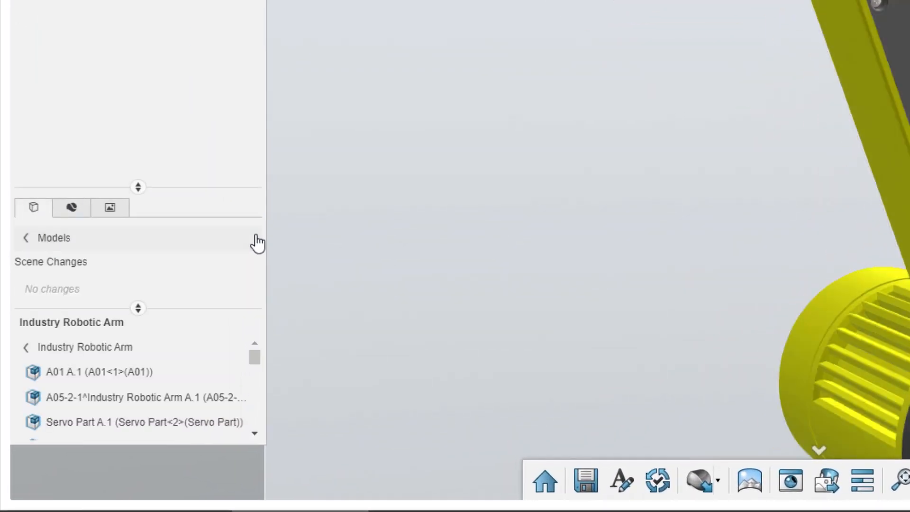
left_click_drag(223, 186, 223, 1)
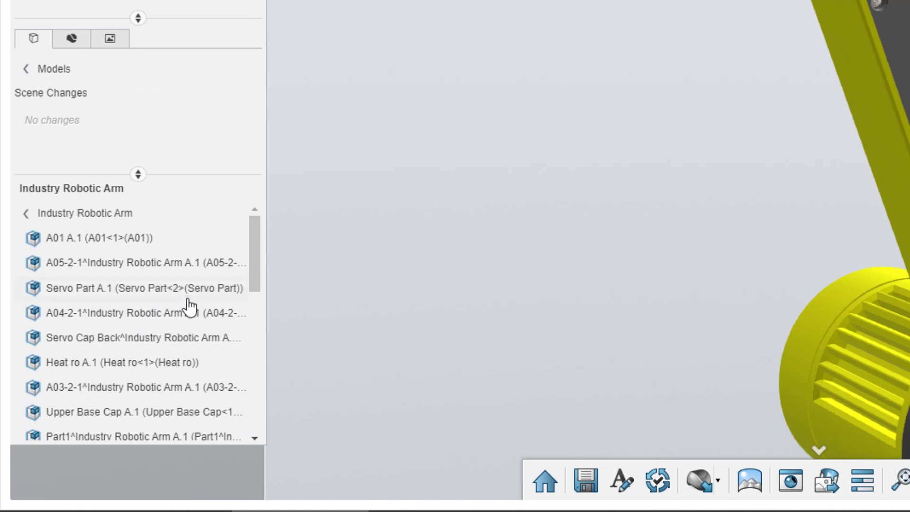
scroll(190, 307, "down", 10)
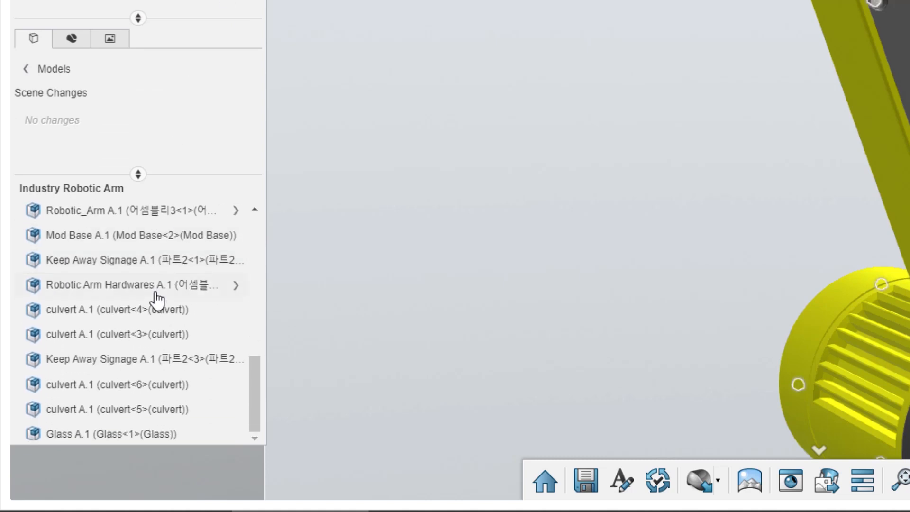
left_click(145, 290)
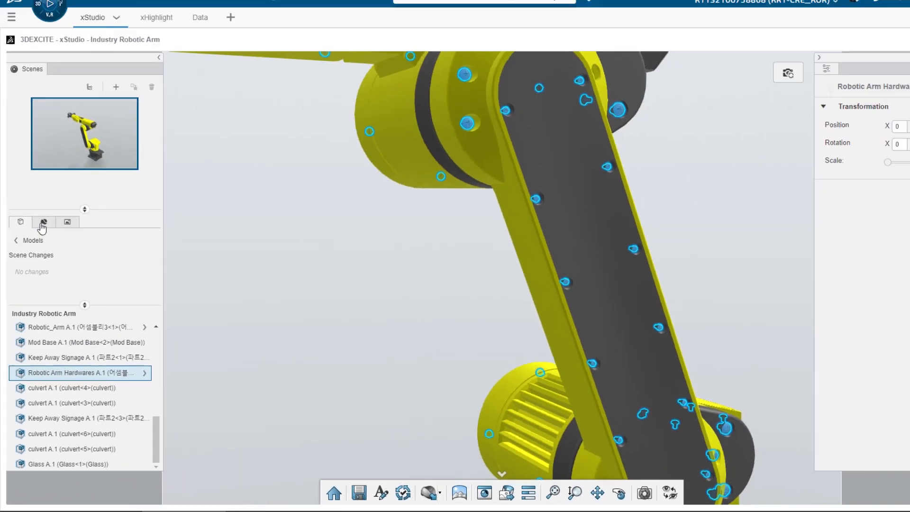
left_click(71, 38)
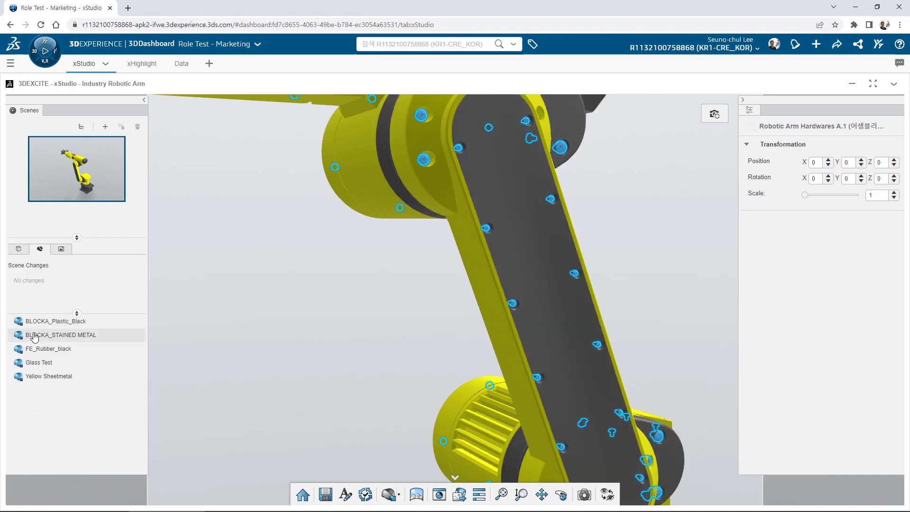
left_click_drag(36, 338, 305, 297)
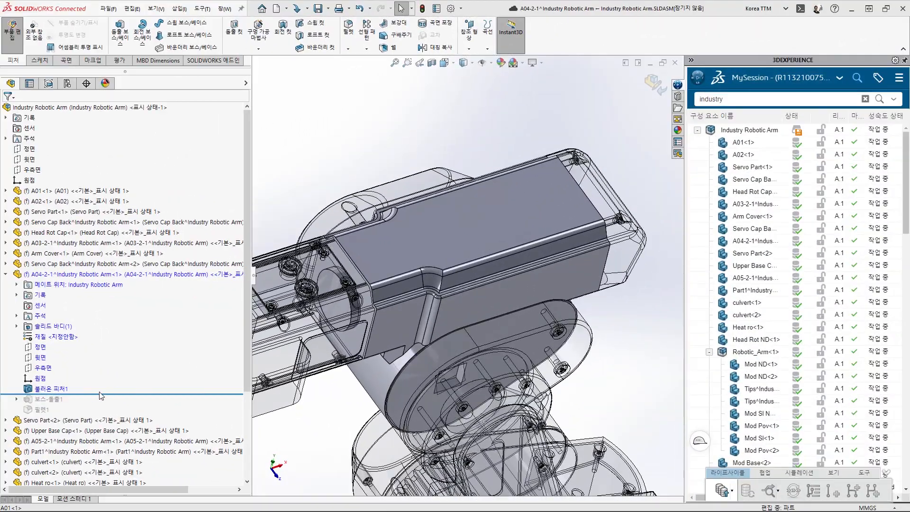
In SOLIDWORKS, roll the A04-2-1 part forward past its xStudio text extrusion and fillet, then leave part editing and save the assembly
left_click_drag(101, 396, 81, 414)
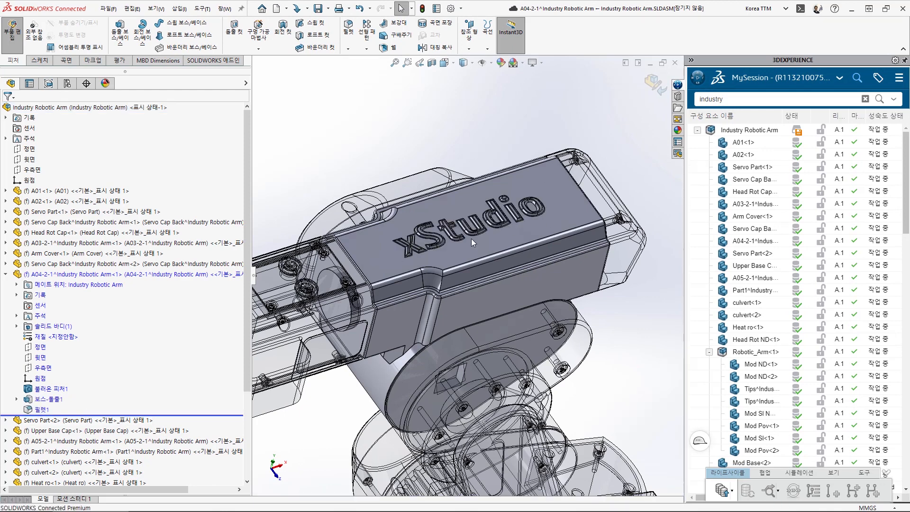
left_click(652, 86)
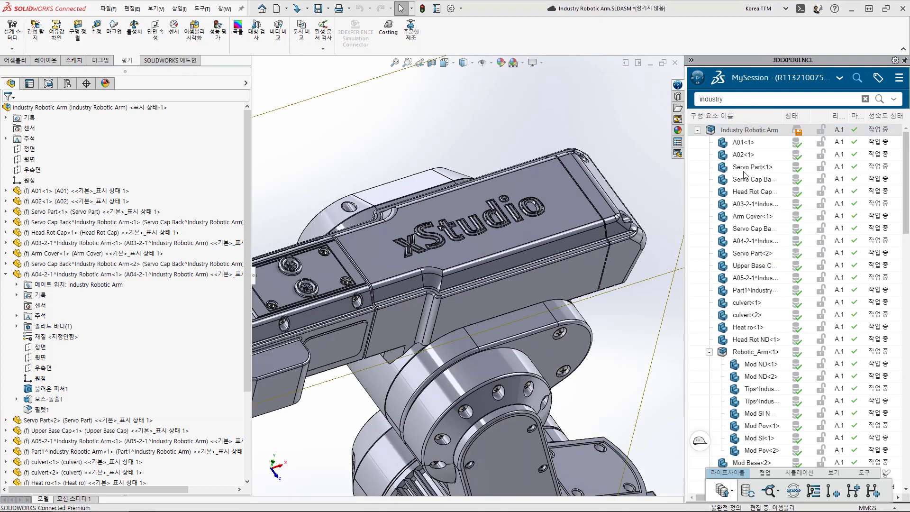
key("ctrl+s")
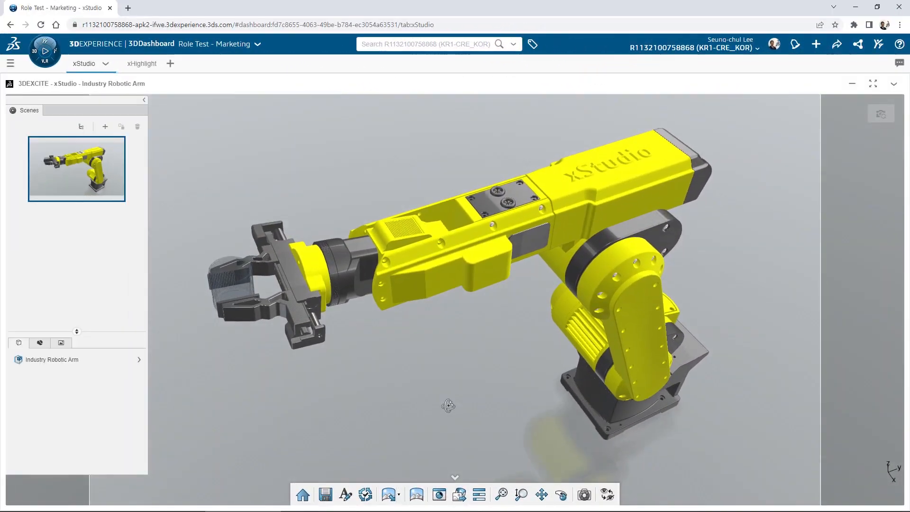
Search the ambiences with "amb:" and apply the general background ambience to the robotic arm scene
scroll(408, 413, "up", 5)
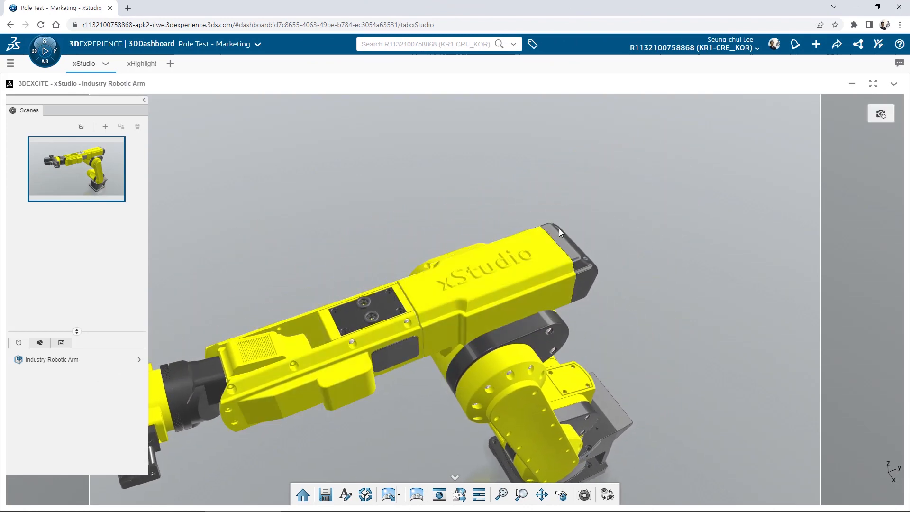
middle_click_drag(423, 385, 519, 275)
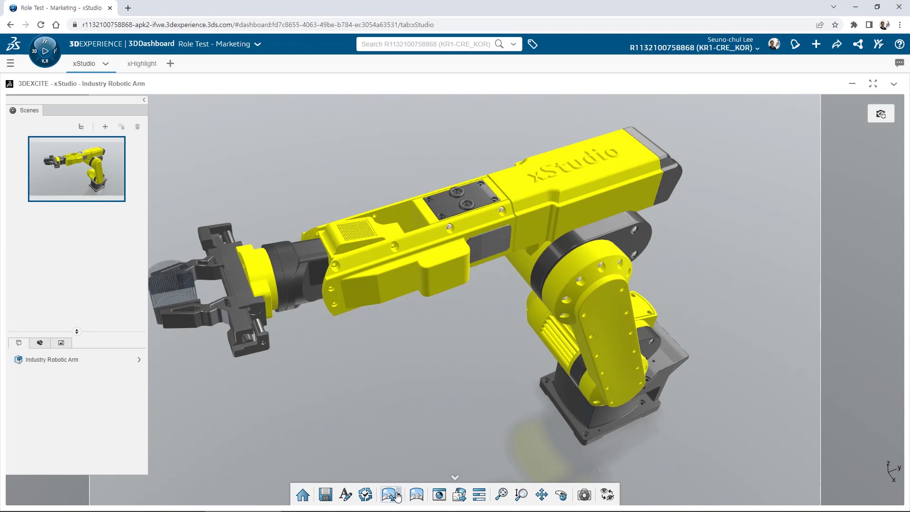
left_click(397, 496)
left_click(413, 432)
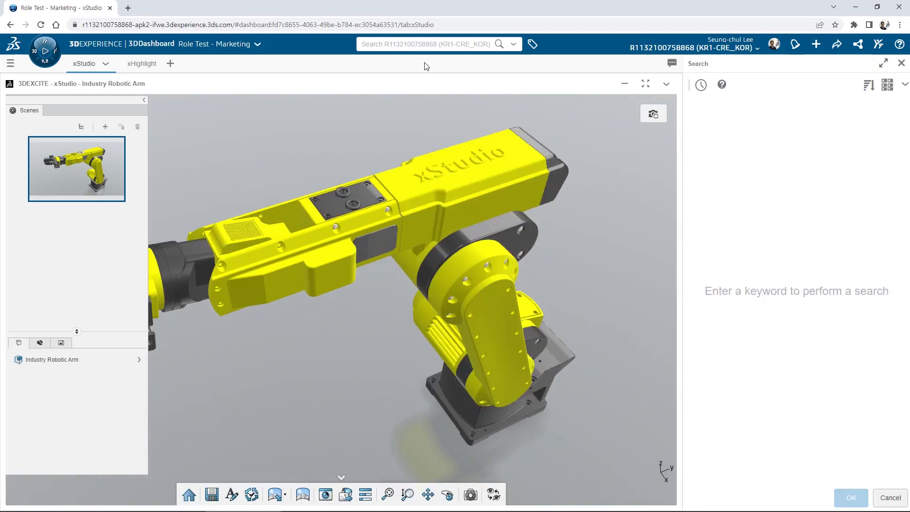
left_click(423, 45)
type("amb:")
key("Return")
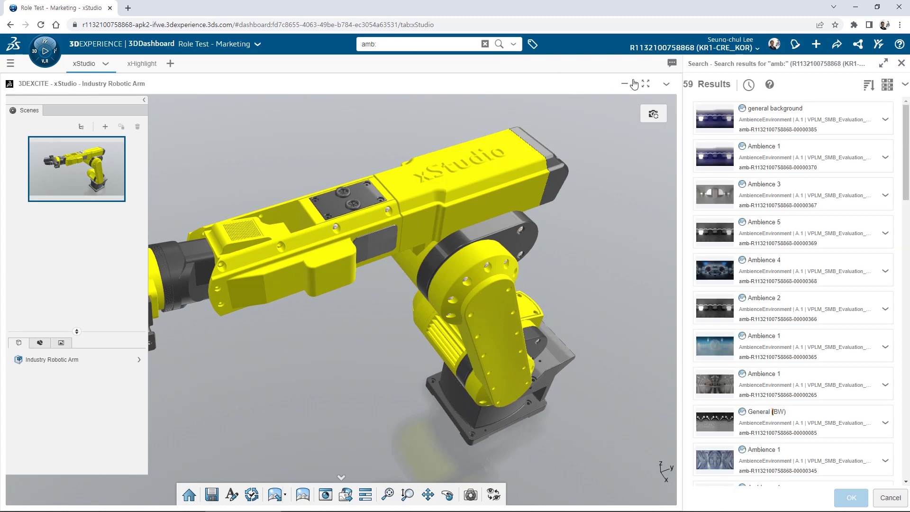
left_click_drag(708, 114, 484, 260)
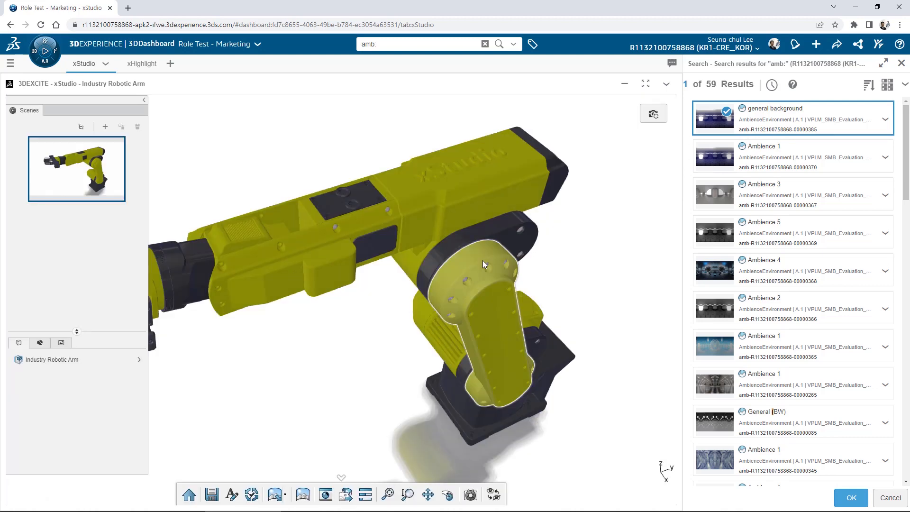
left_click(891, 498)
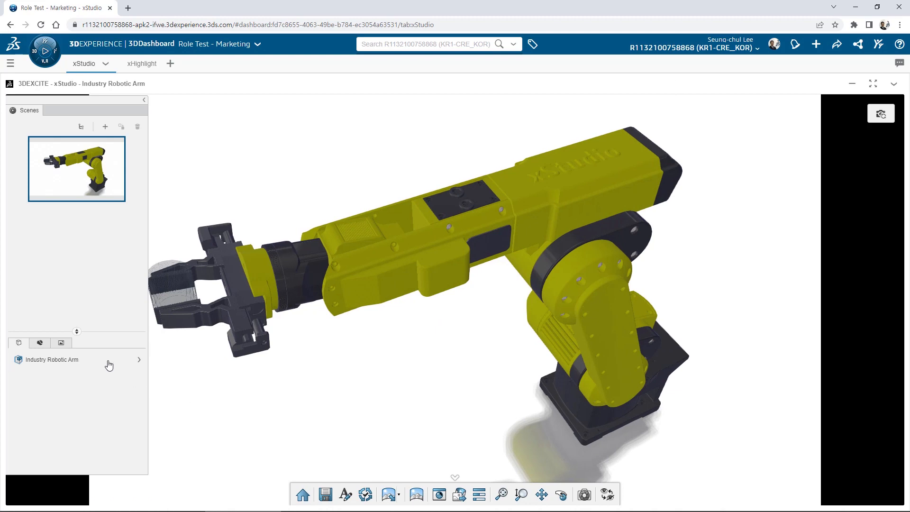
Open the properties of the scene's general background ambience and turn off its backplate to use the surrounding backdrop
left_click(62, 343)
left_click(62, 386)
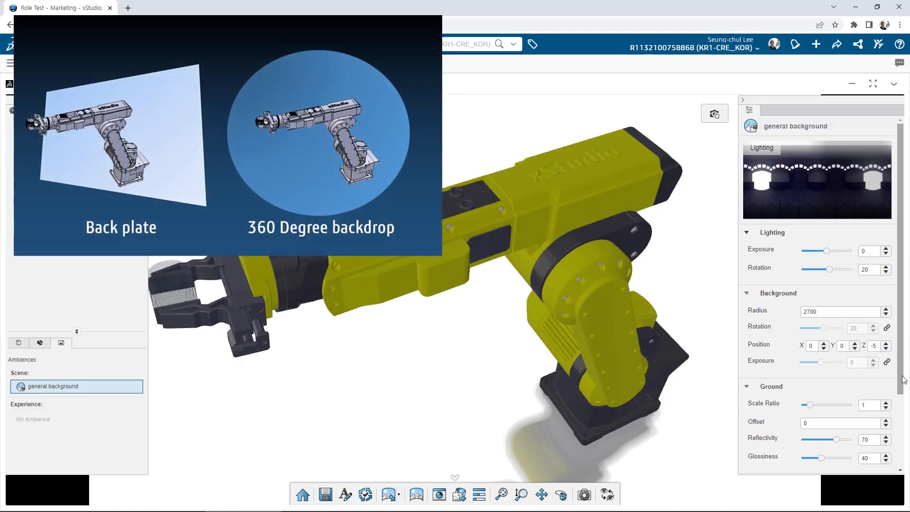
scroll(904, 379, "down", 2)
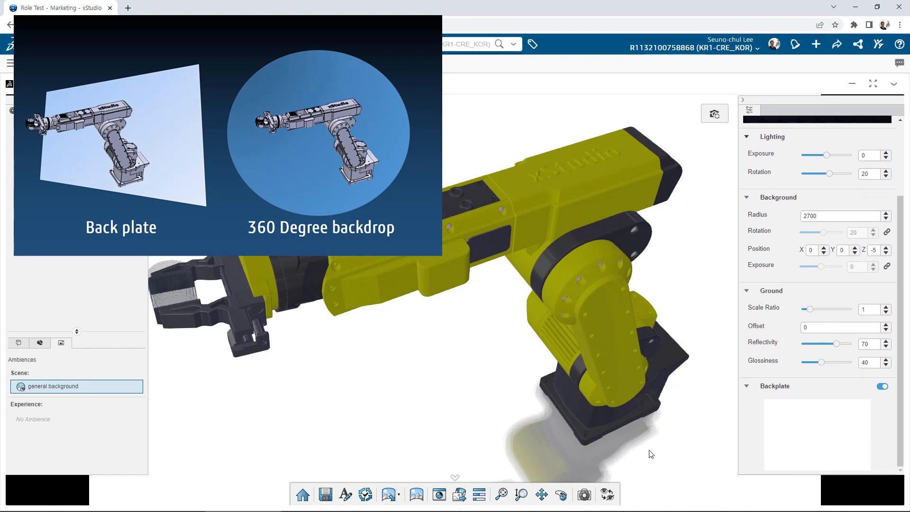
middle_click_drag(650, 454, 639, 434)
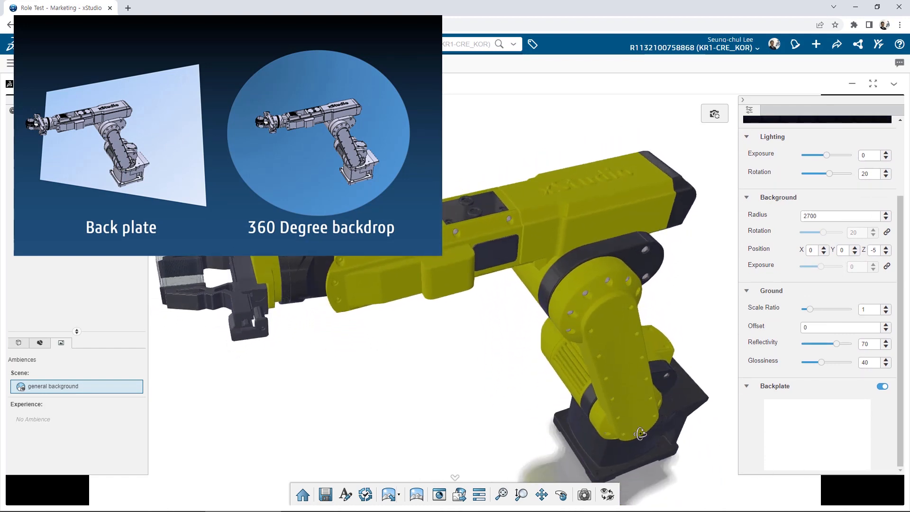
left_click(881, 388)
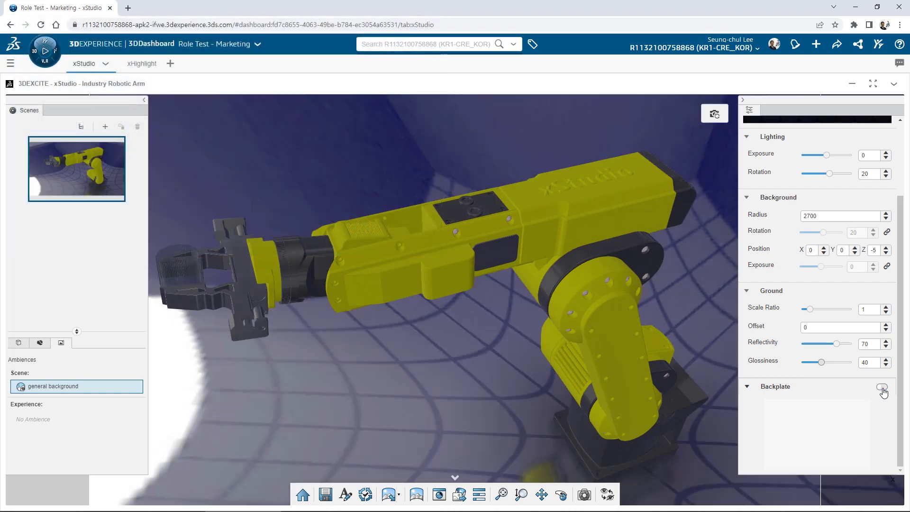
middle_click_drag(506, 339, 651, 457)
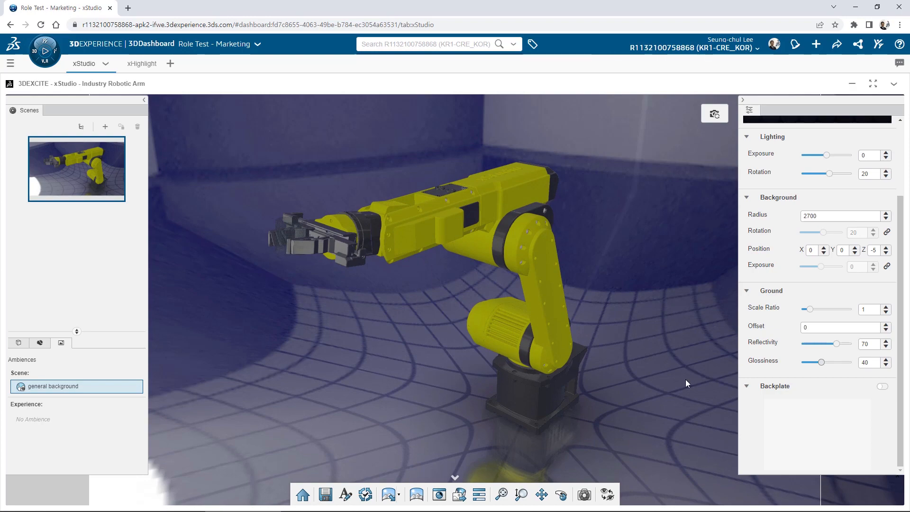
Set the lighting exposure to 1.2, then unlink the background exposure and set it to -0.3
left_click_drag(827, 160, 829, 158)
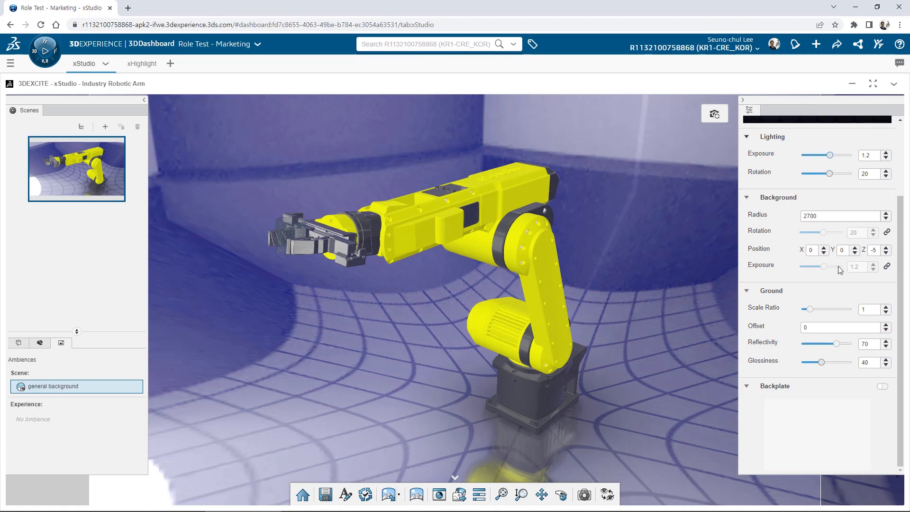
left_click(886, 266)
left_click_drag(825, 270, 813, 270)
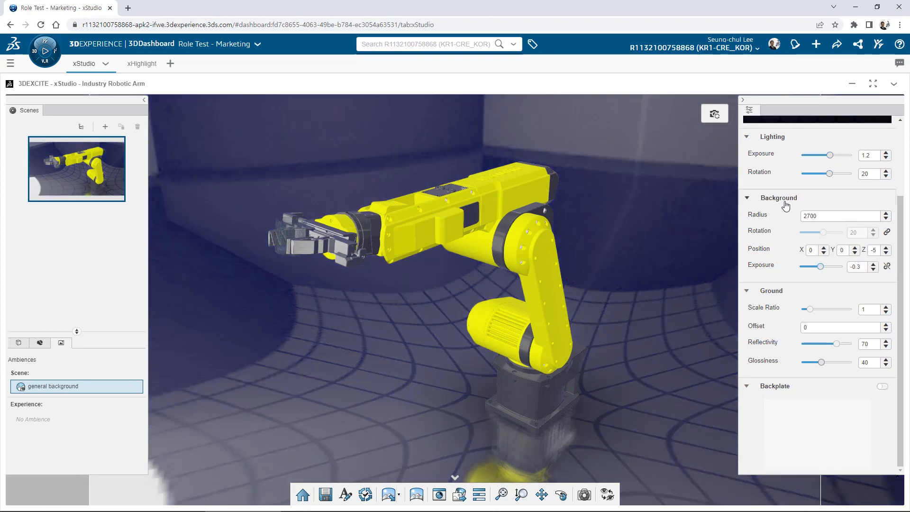
Set the ambience's lighting rotation to 60 and enlarge its background radius to 4800
mouse_move(829, 174)
left_mouse_down()
mouse_move(802, 175)
mouse_move(837, 184)
left_mouse_up()
left_click(887, 220)
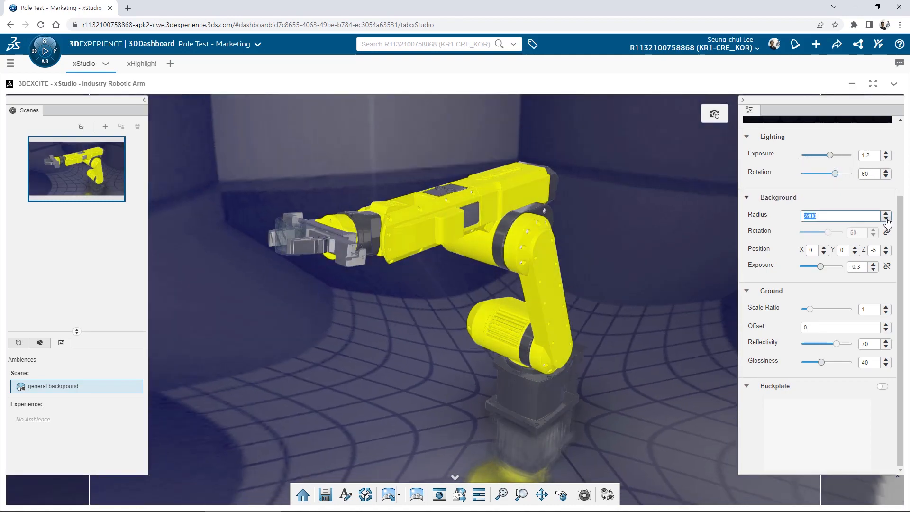
left_click(886, 213)
left_click(886, 213)
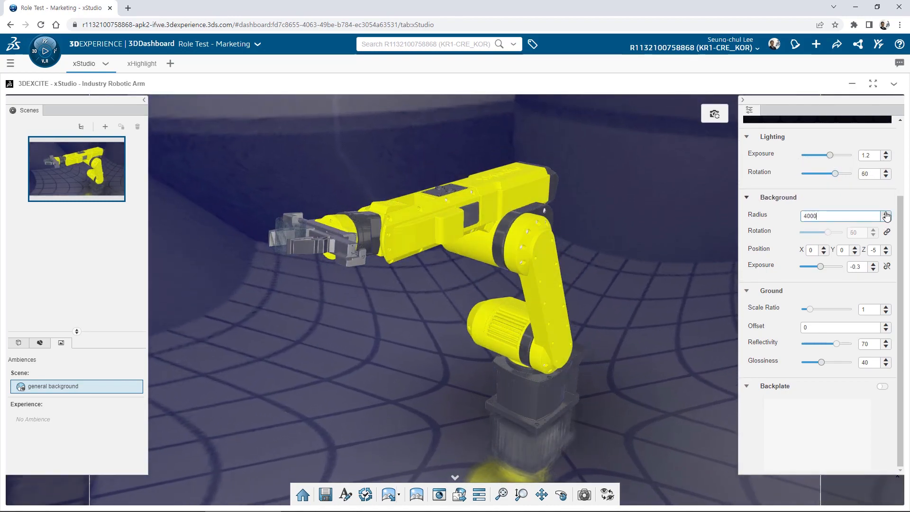
left_click(886, 213)
Set the ground reflectivity to 60
middle_click_drag(611, 360, 656, 225)
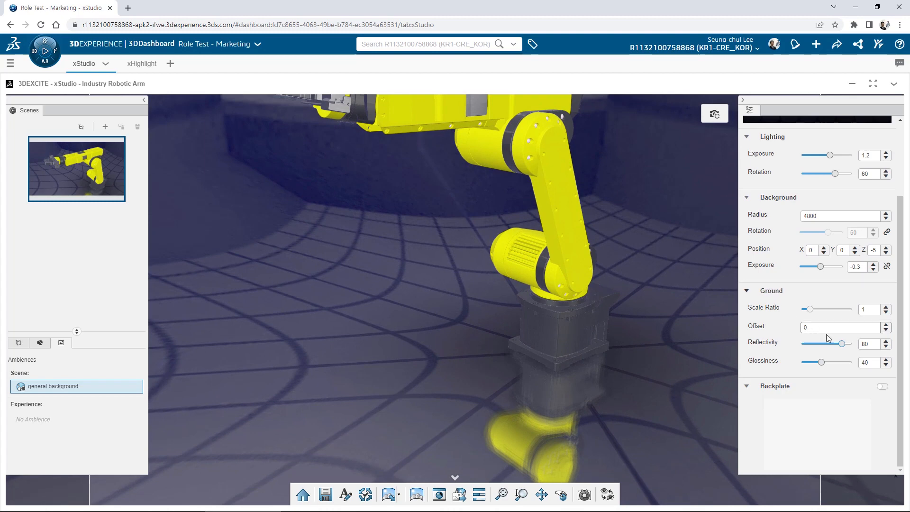
left_click_drag(842, 347, 823, 364)
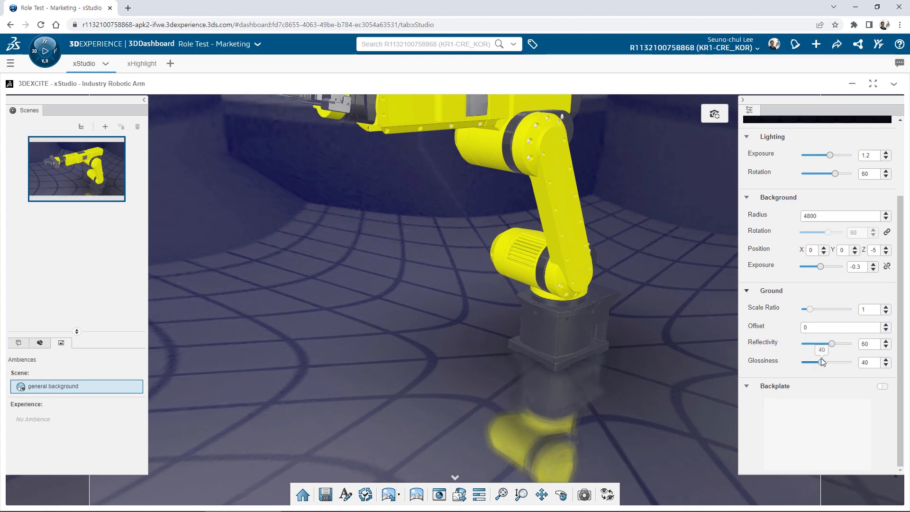
Try a ground offset of -200 and reset the offset to 0
left_click(885, 330)
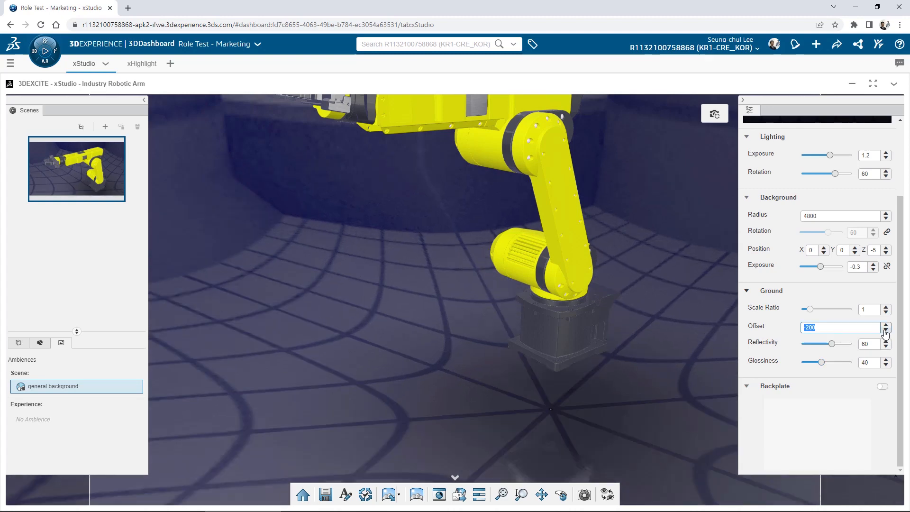
left_click(885, 326)
left_click(885, 326)
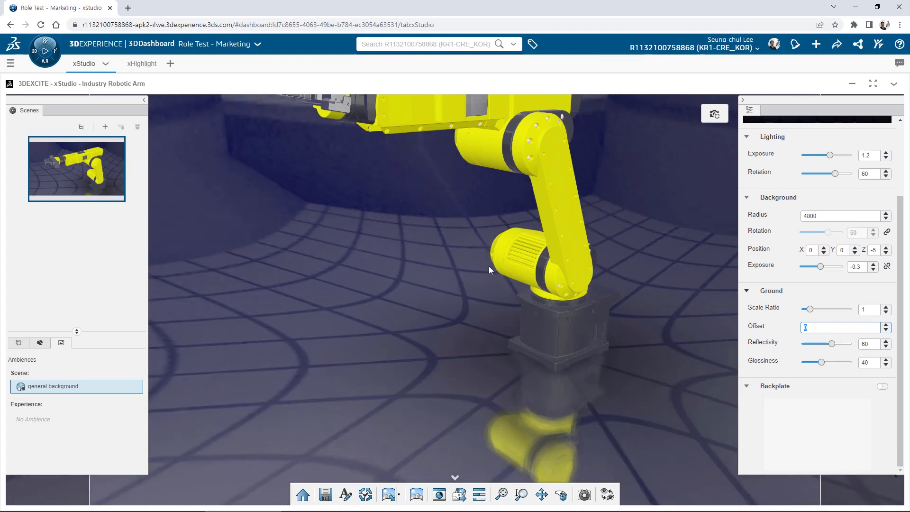
Check the whole robotic arm from several viewing angles in the Live Preview, then close the preview
left_click_drag(489, 266, 506, 408)
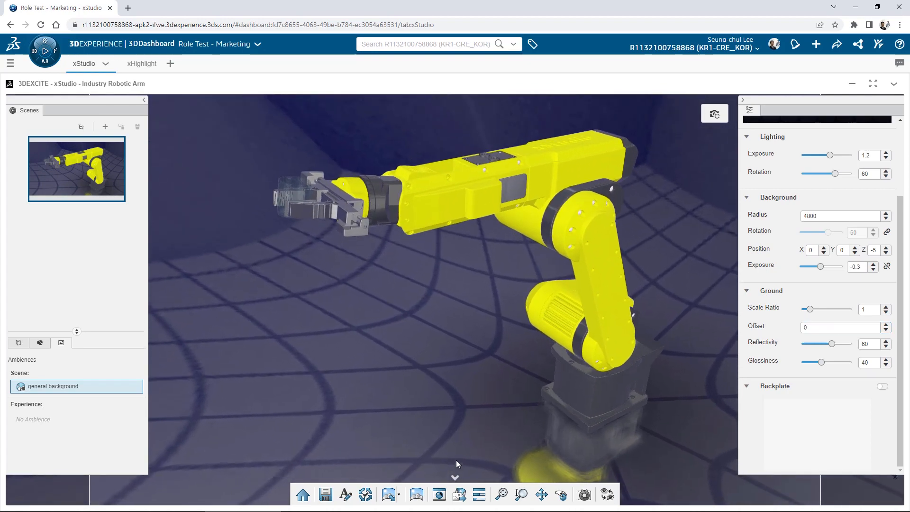
left_click(440, 494)
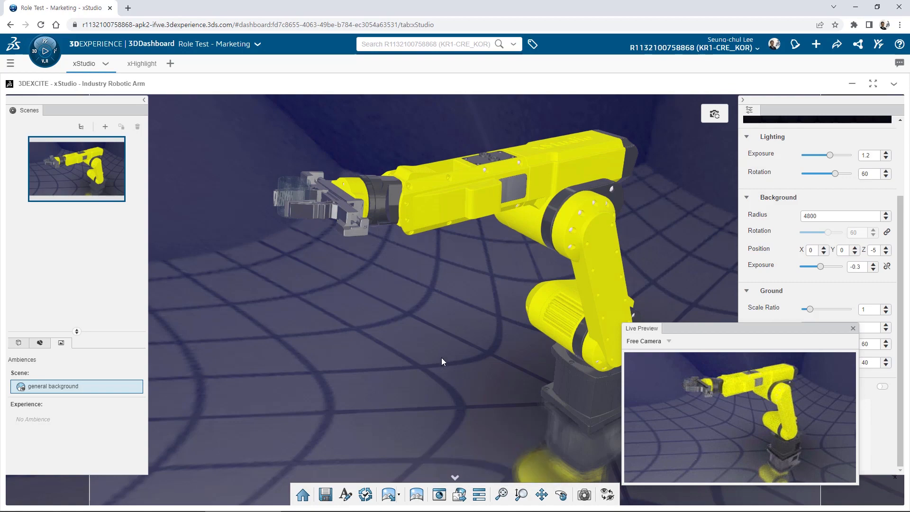
left_click_drag(443, 362, 574, 355)
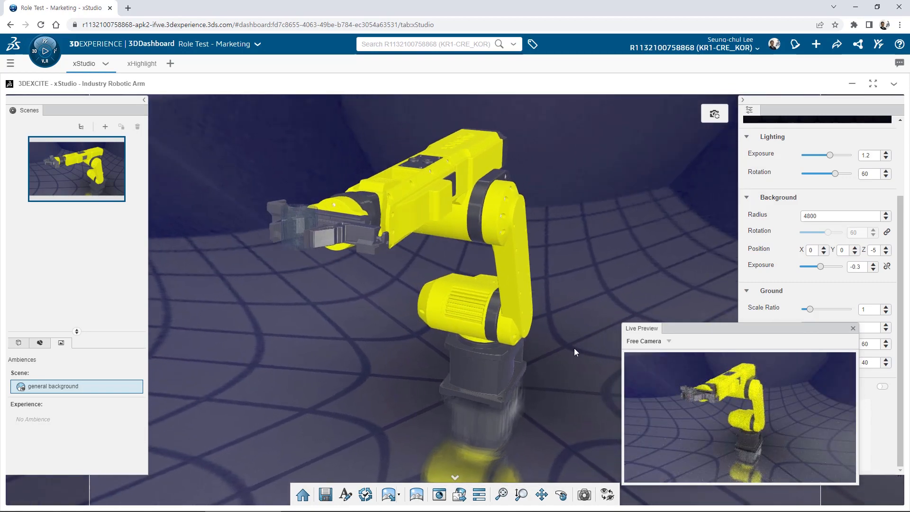
left_click_drag(585, 317, 550, 381)
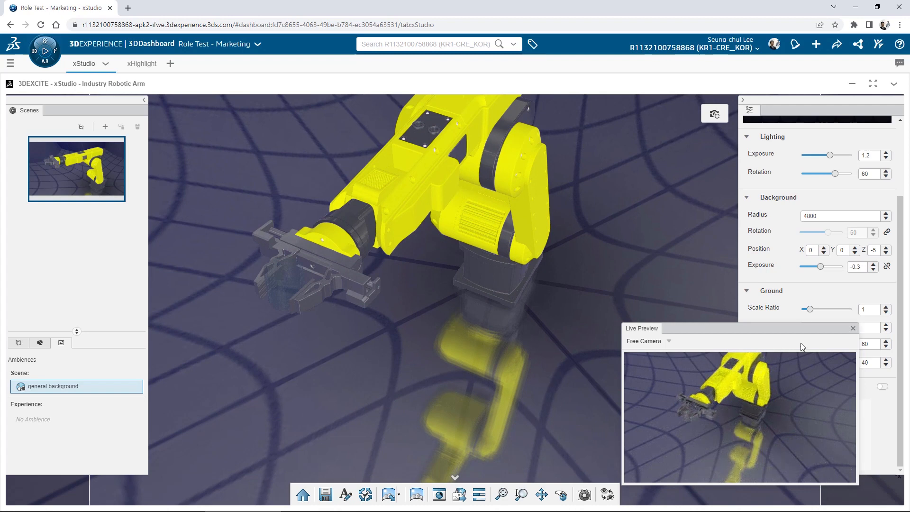
left_click(852, 329)
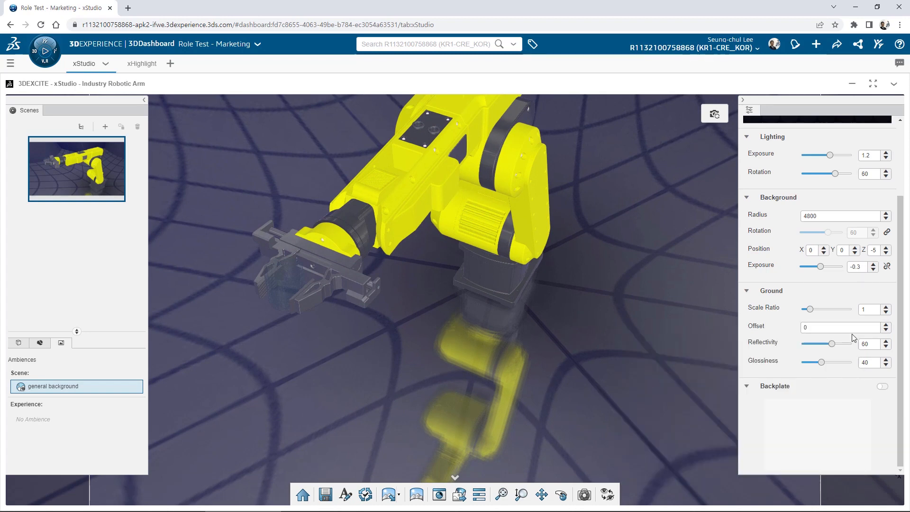
In the camera properties, try focal lengths of 184 and 66, then set it to 36 and frame the arm from the gripper side
left_click(586, 494)
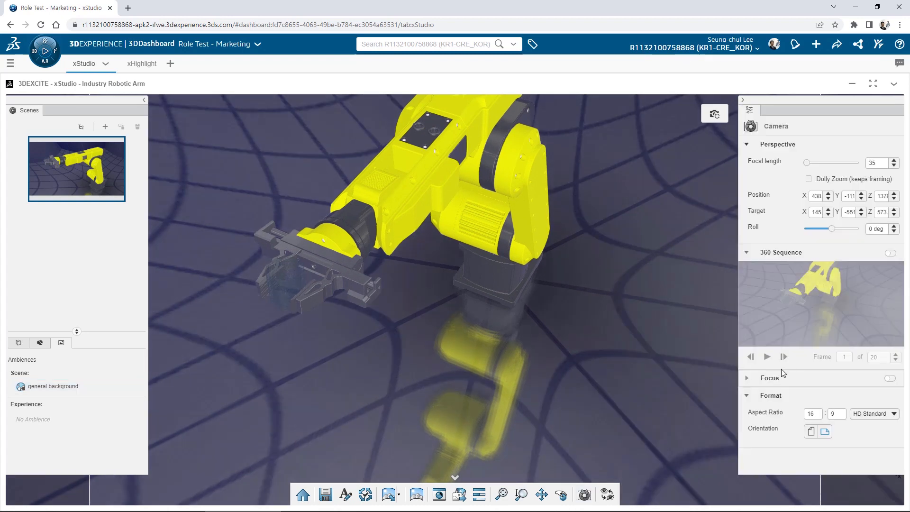
mouse_move(663, 292)
middle_mouse_down()
mouse_move(678, 344)
mouse_move(678, 286)
mouse_move(667, 308)
middle_mouse_up()
left_click_drag(807, 164, 822, 166)
middle_click_drag(667, 243, 608, 319)
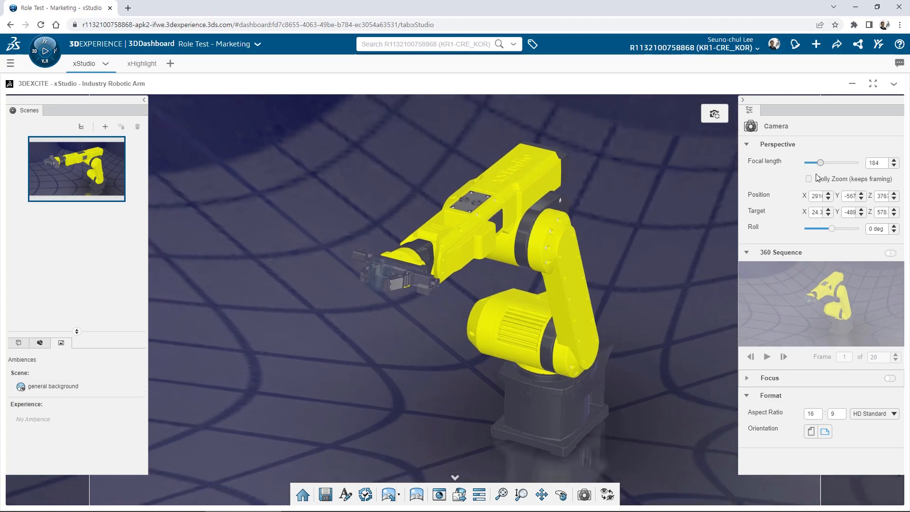
left_click_drag(820, 162, 809, 163)
middle_click_drag(532, 323, 578, 190)
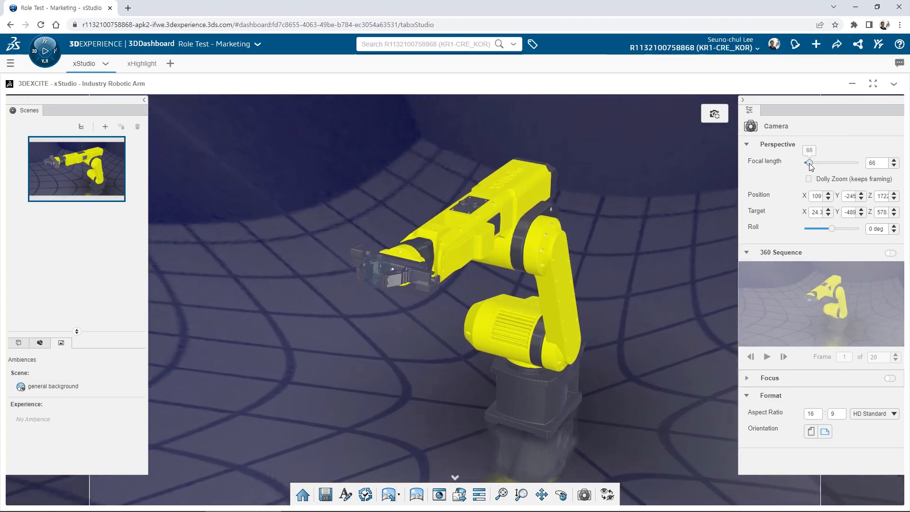
left_click_drag(810, 162, 806, 162)
middle_click_drag(549, 329, 576, 204)
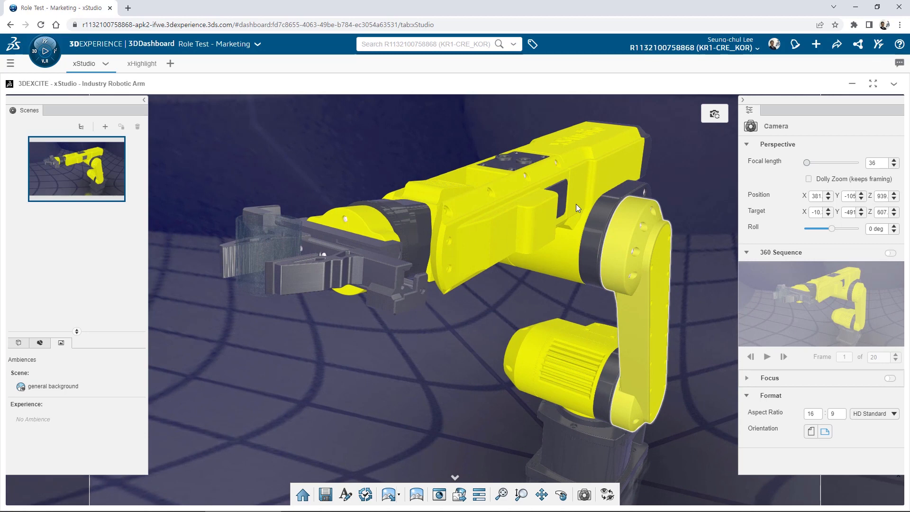
Enable camera focus, pick the front gripper jaw as the focus point and adjust the blur strength
left_click(890, 378)
left_click(747, 377)
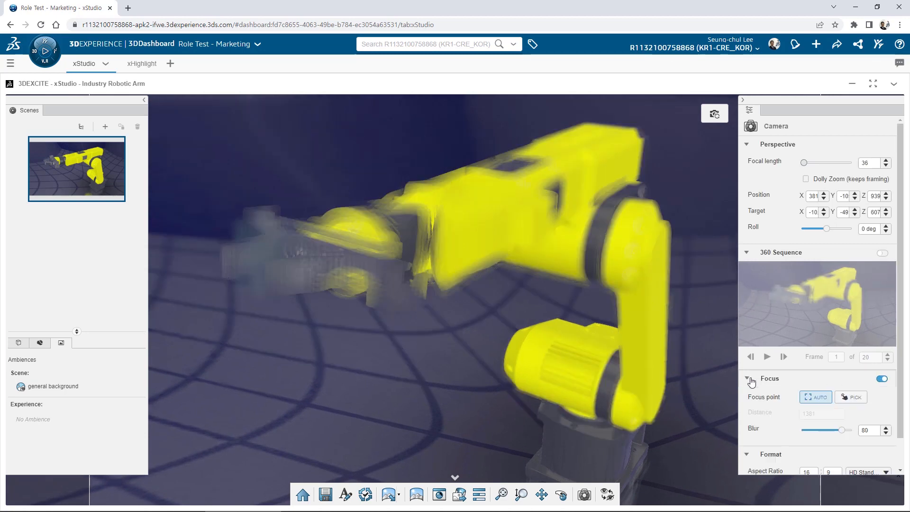
scroll(751, 382, "down", 1)
left_click(851, 365)
left_click(290, 275)
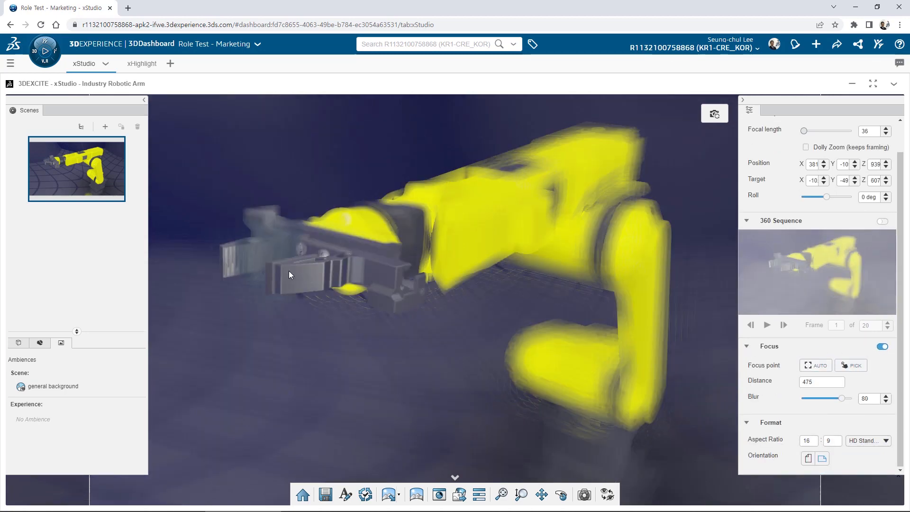
mouse_move(845, 400)
left_mouse_down()
mouse_move(803, 400)
mouse_move(851, 402)
left_mouse_up()
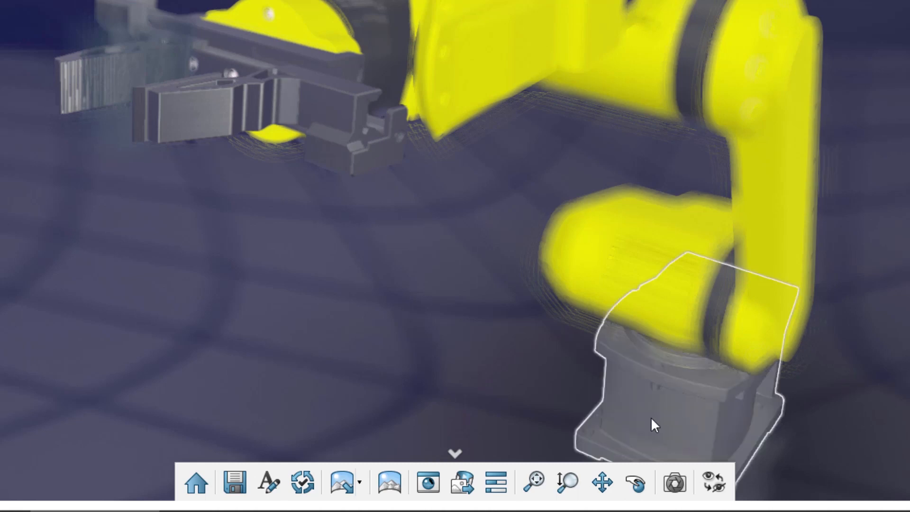
Start a render export of the Industry Robotic Arm and update the scene with the current viewpoint
left_click(463, 482)
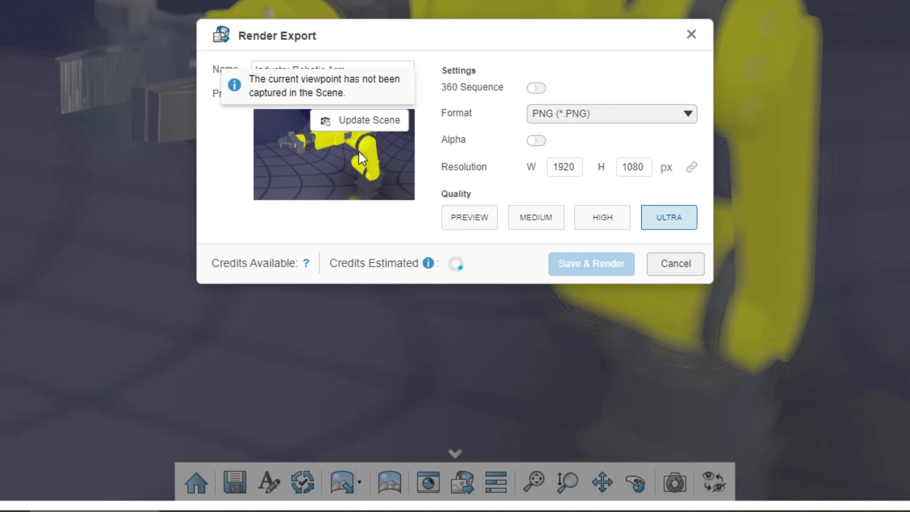
left_click(354, 120)
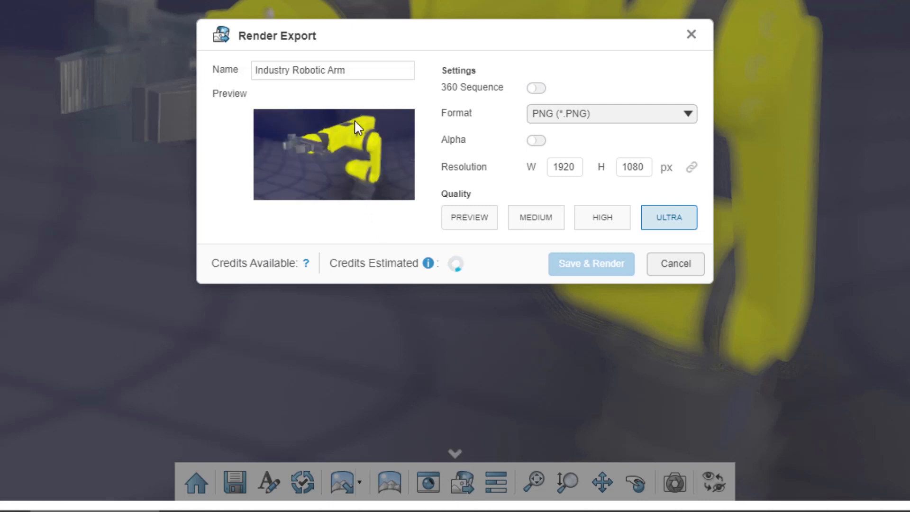